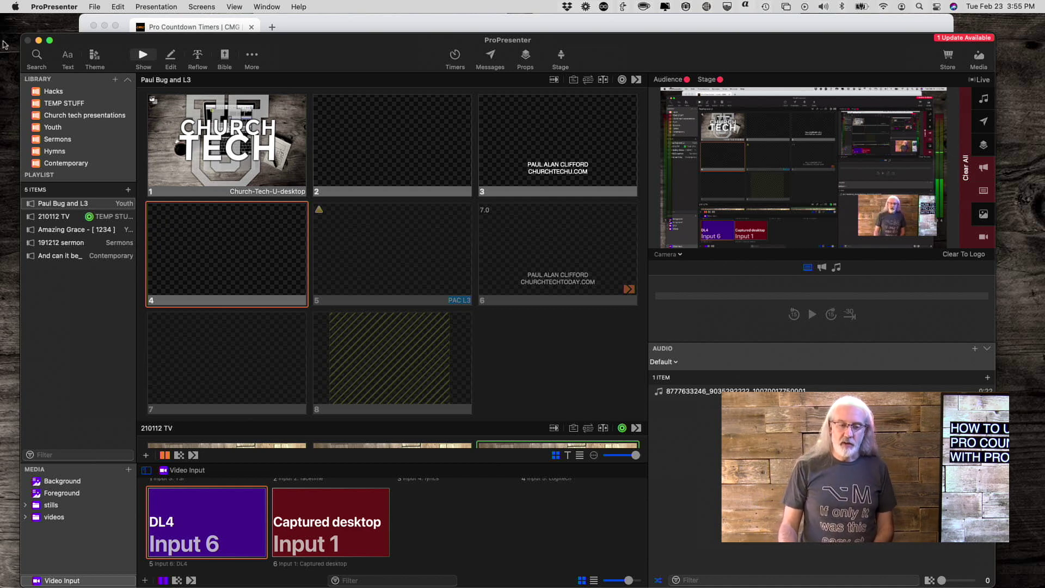
Switch to Chrome showing the Church Motion Graphics page of 113 Pro Countdown Timers
click(321, 24)
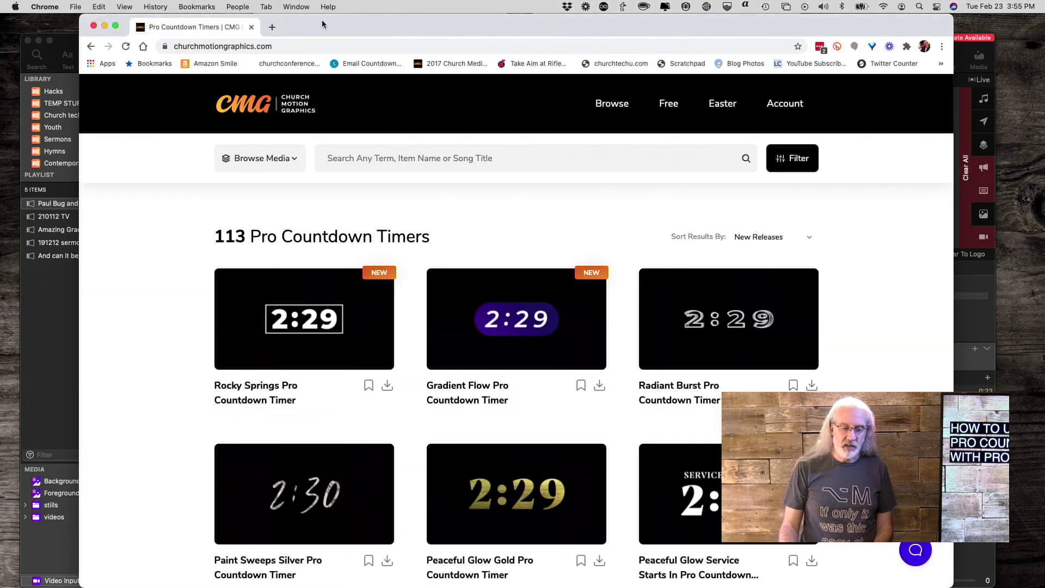
Browse the CMG countdown timers, previewing Paint Sweeps Silver, then go back to ProPresenter
scroll(157, 429, down, 3)
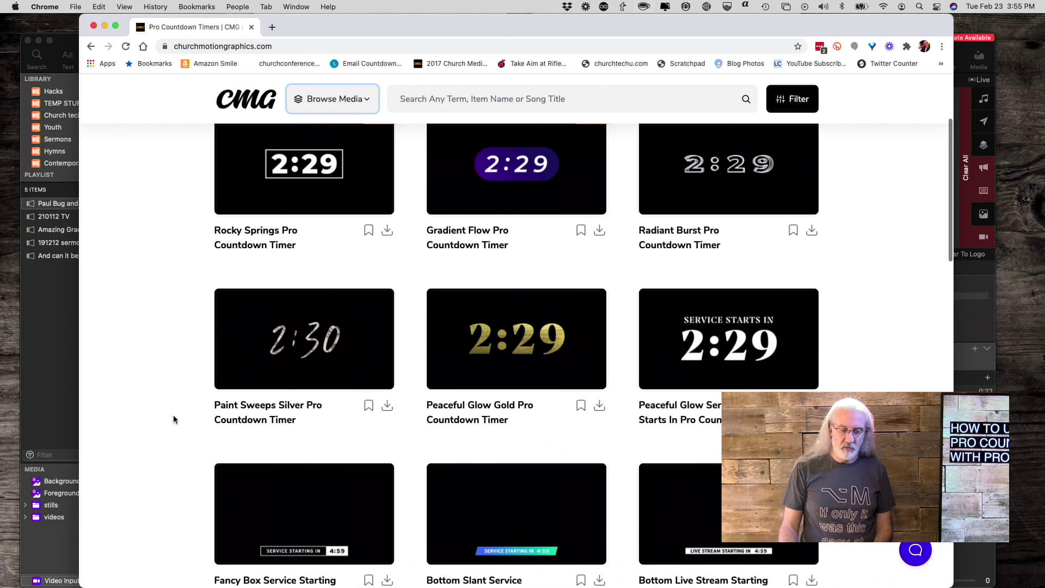
scroll(172, 420, down, 1)
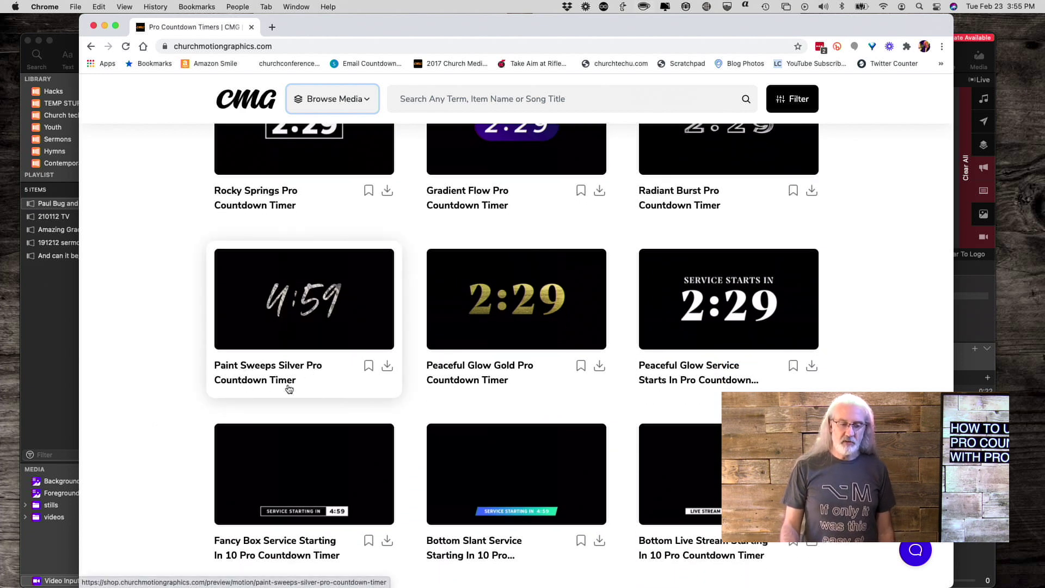
scroll(288, 387, up, 1)
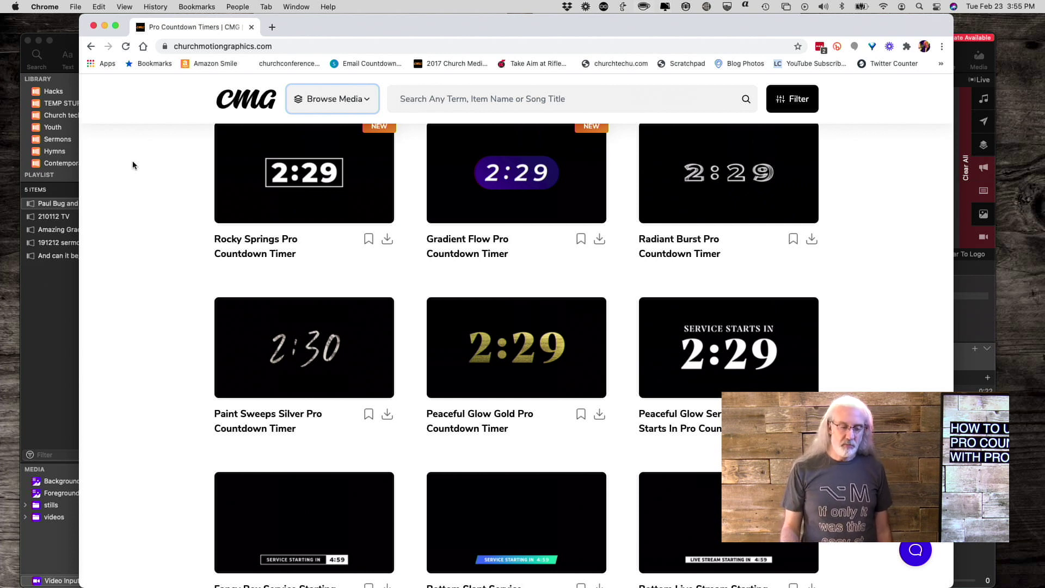
click(49, 317)
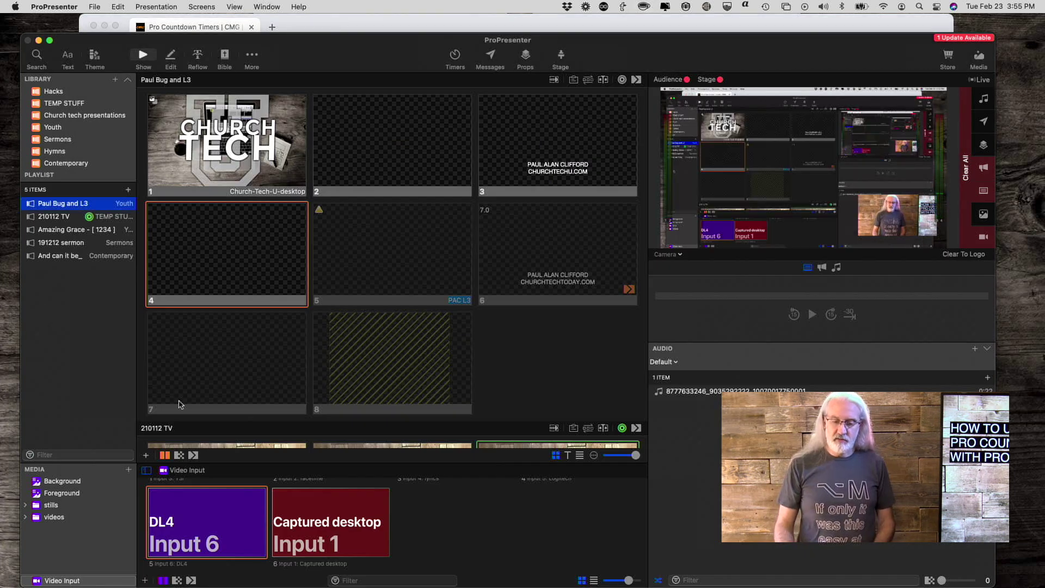
Switch the preview from Camera to Alpha and loop Light Show Blue from the Background bin
click(678, 256)
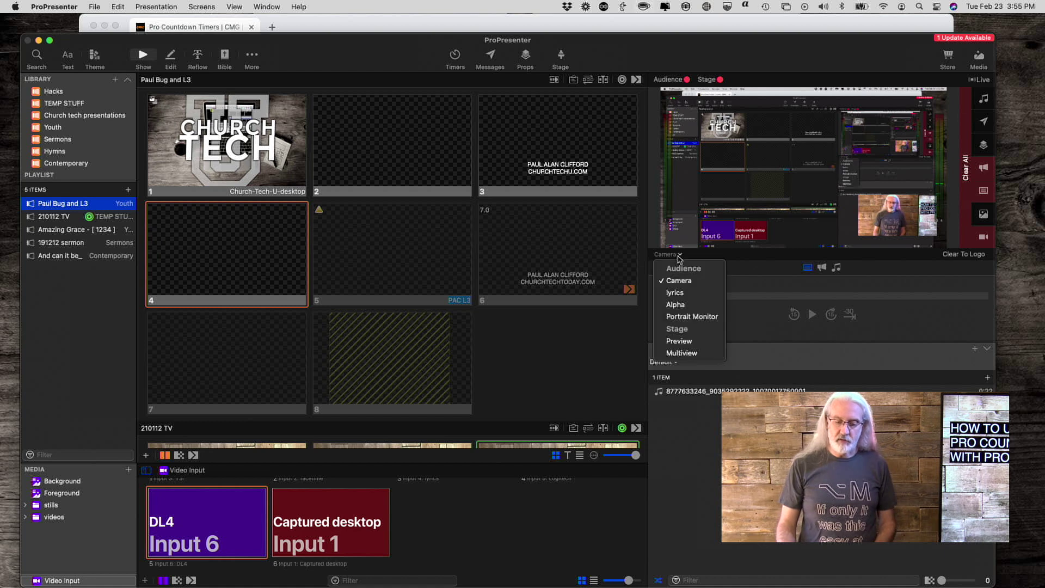
click(677, 305)
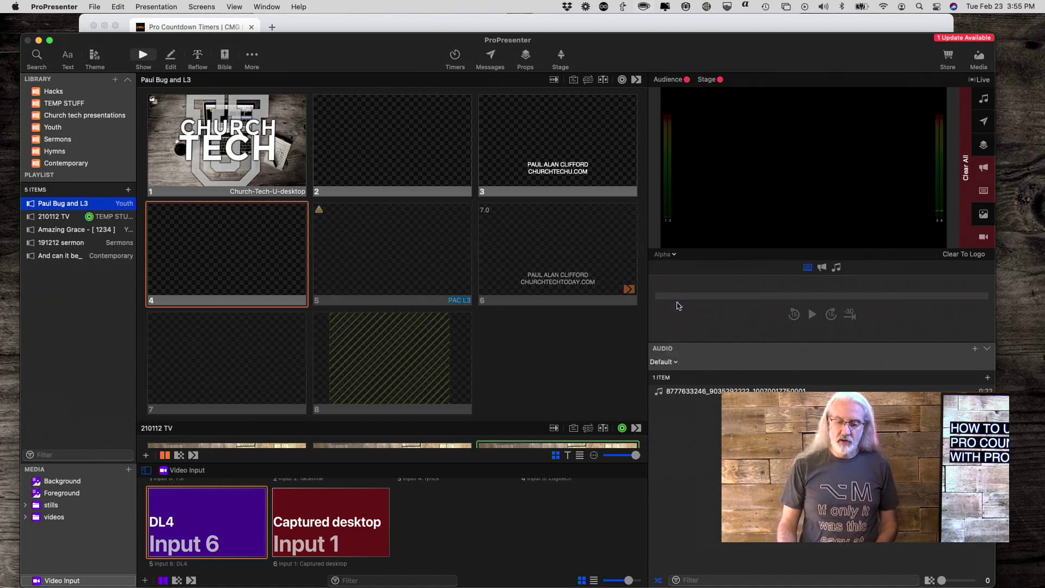
click(79, 483)
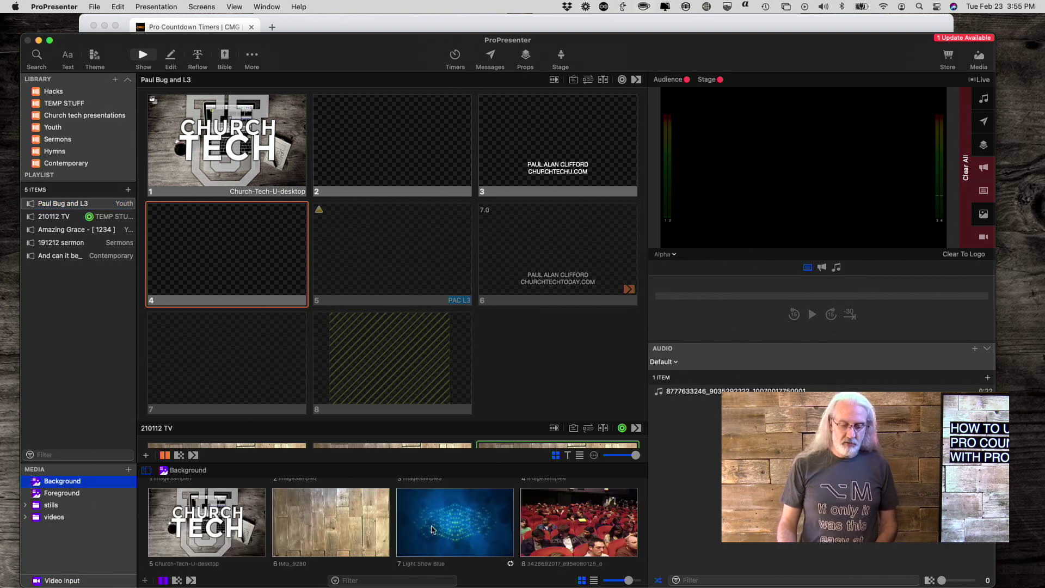
click(467, 528)
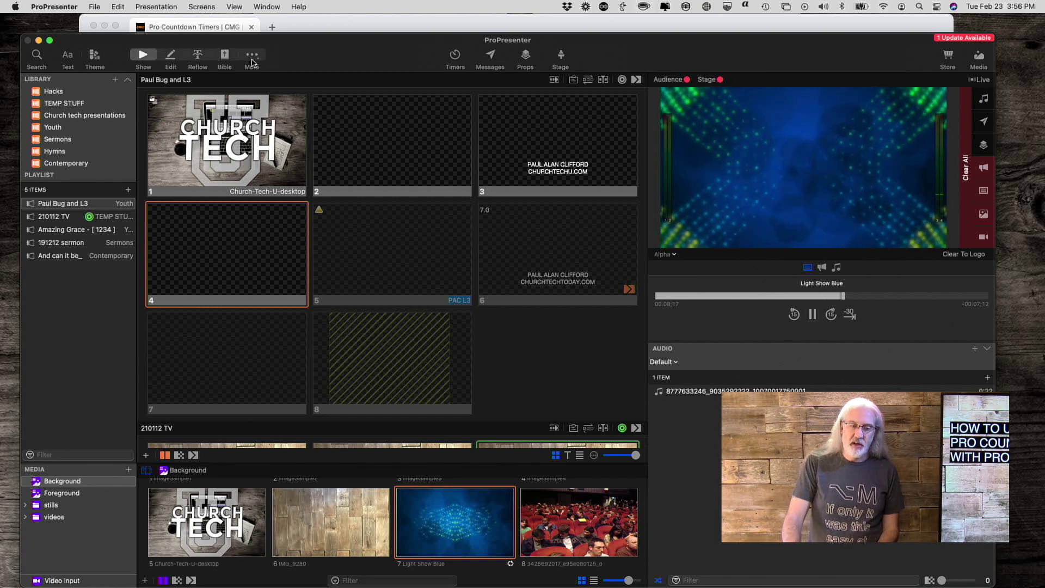
click(252, 55)
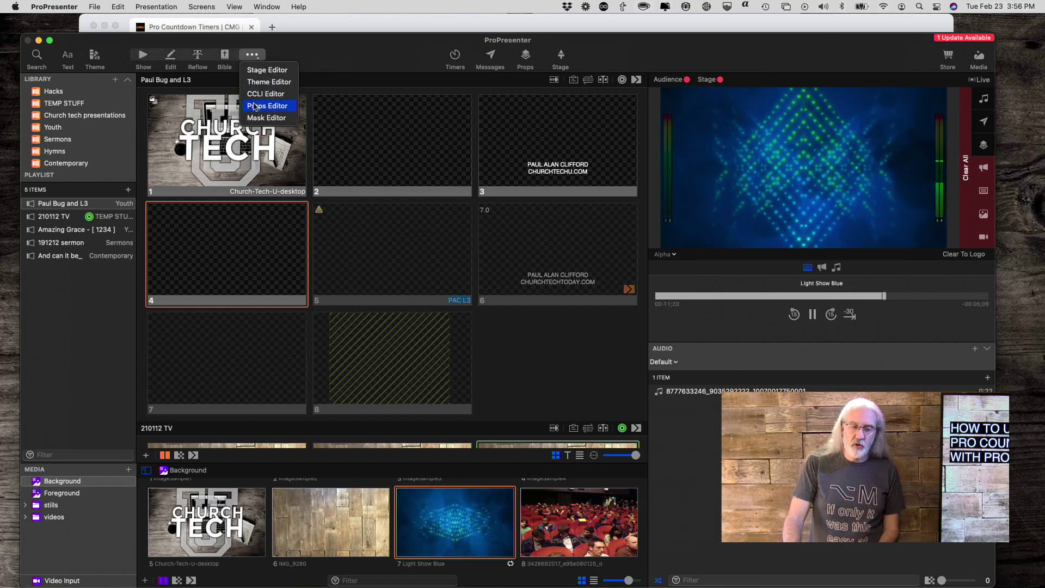
In the Props Editor, add a new 1920 x 1080 prop named 'full screen countdown'
click(255, 105)
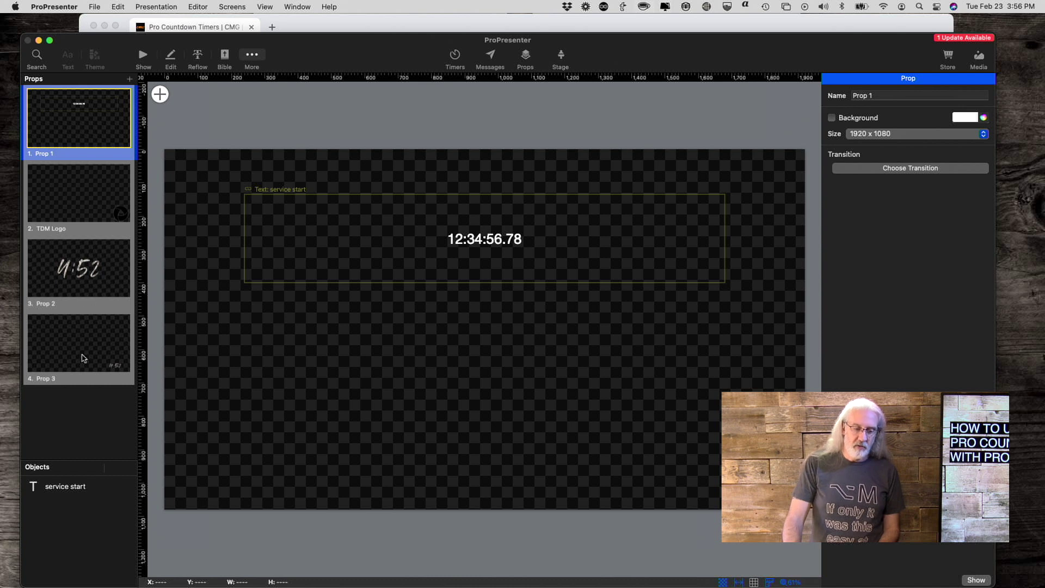
click(130, 80)
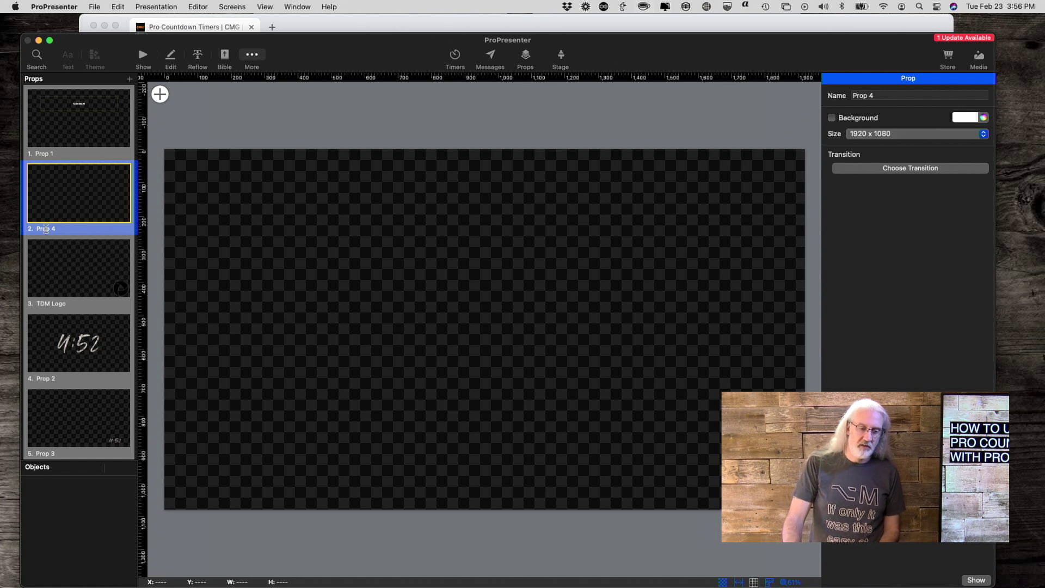
double_click(47, 225)
key(BackSpace)
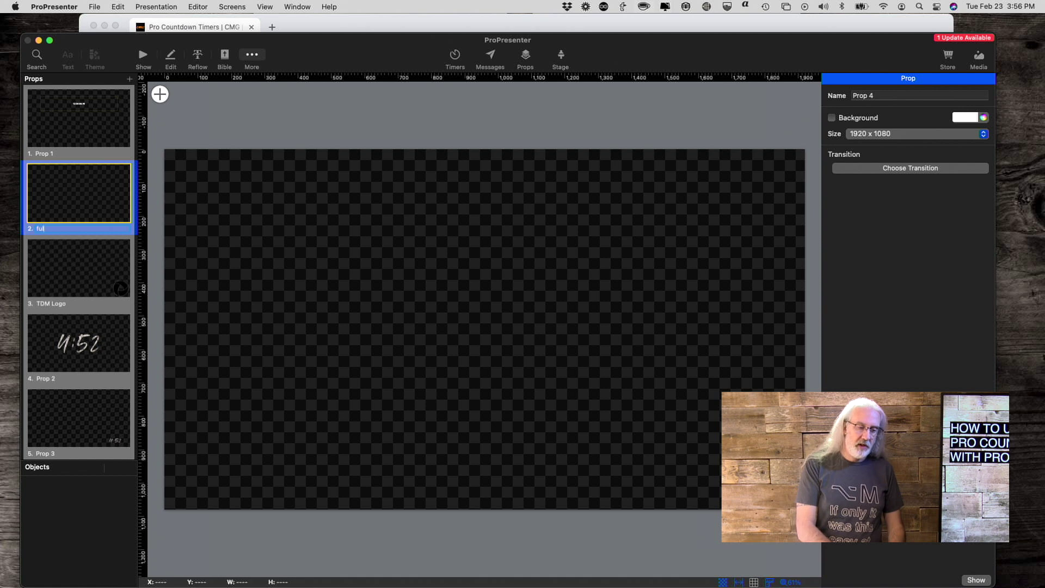
text(full screen coun)
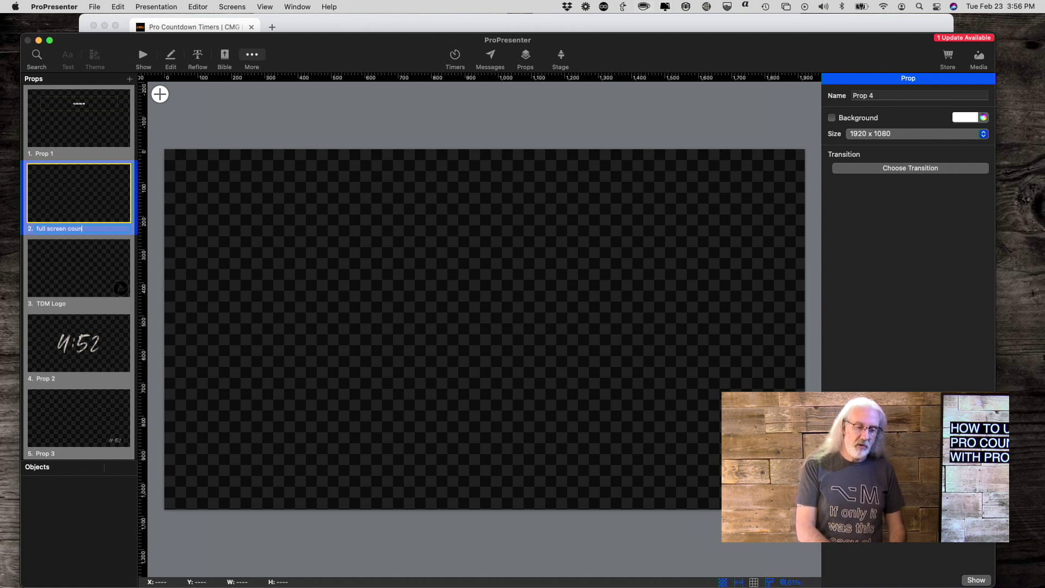
text(t)
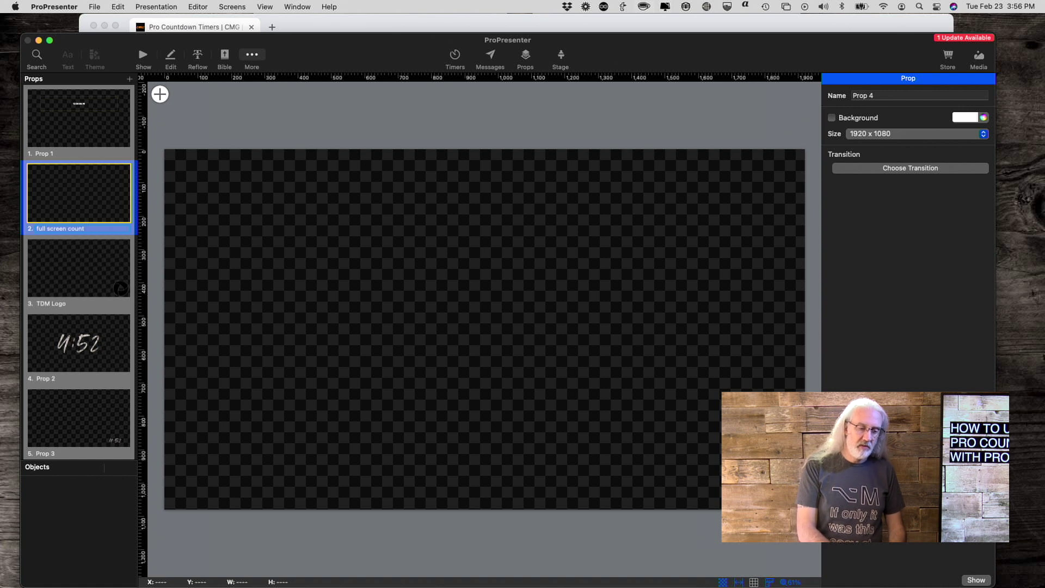
text(down)
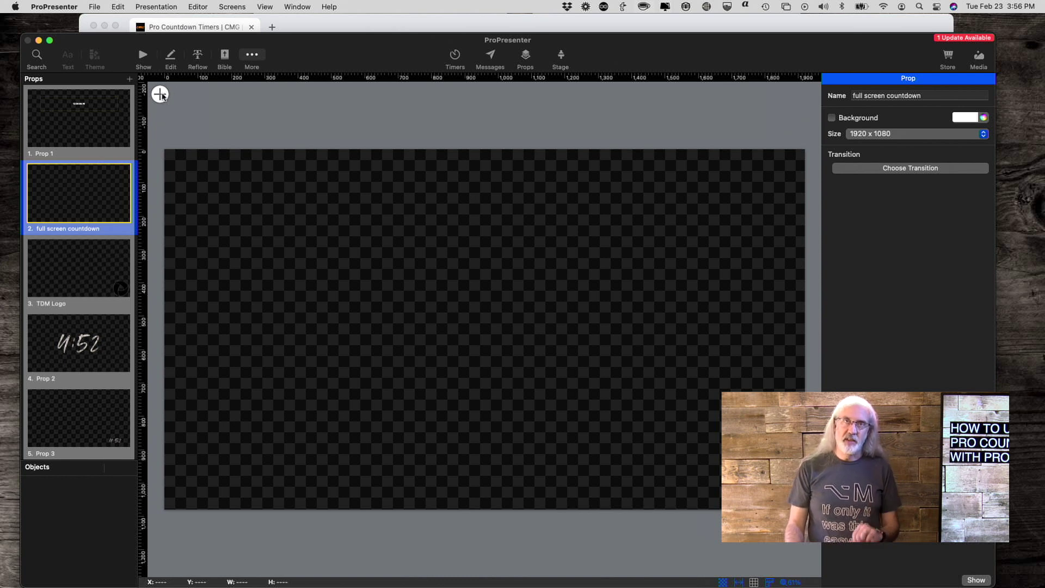
click(160, 94)
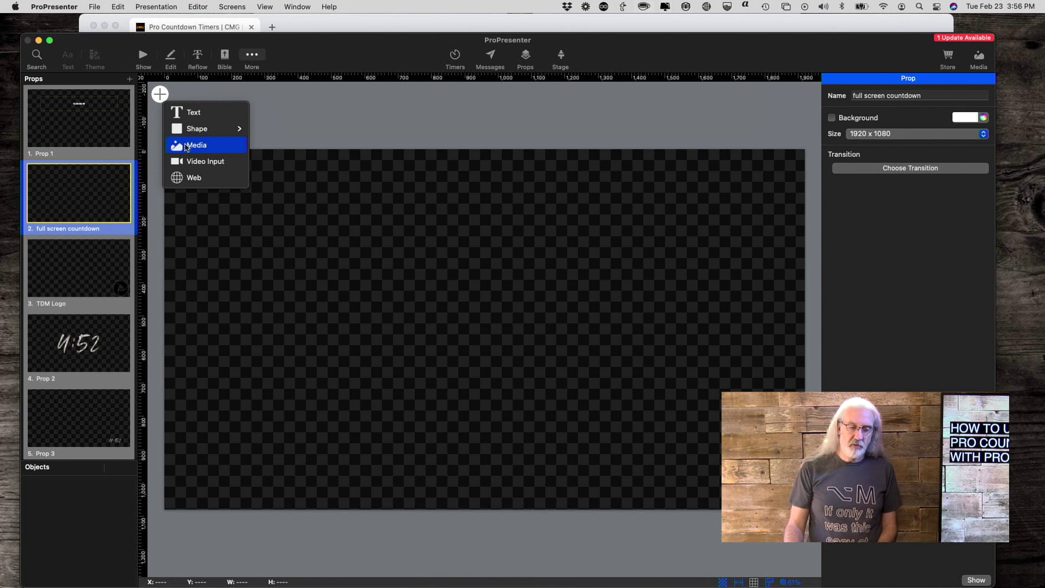
Fill the prop with the Paint Sweeps Silver ProRes 4444.mov countdown video
click(186, 146)
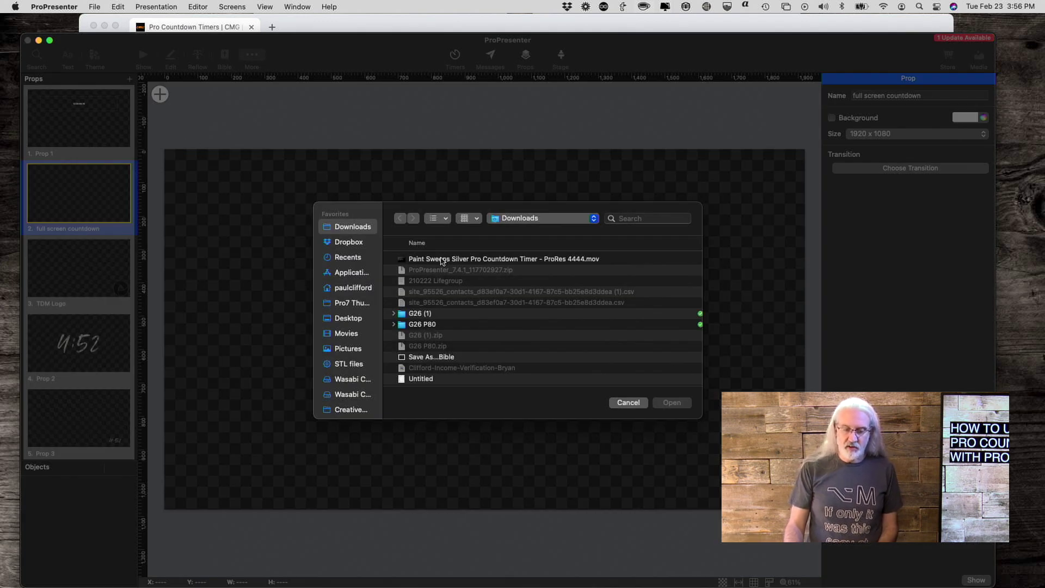
click(443, 260)
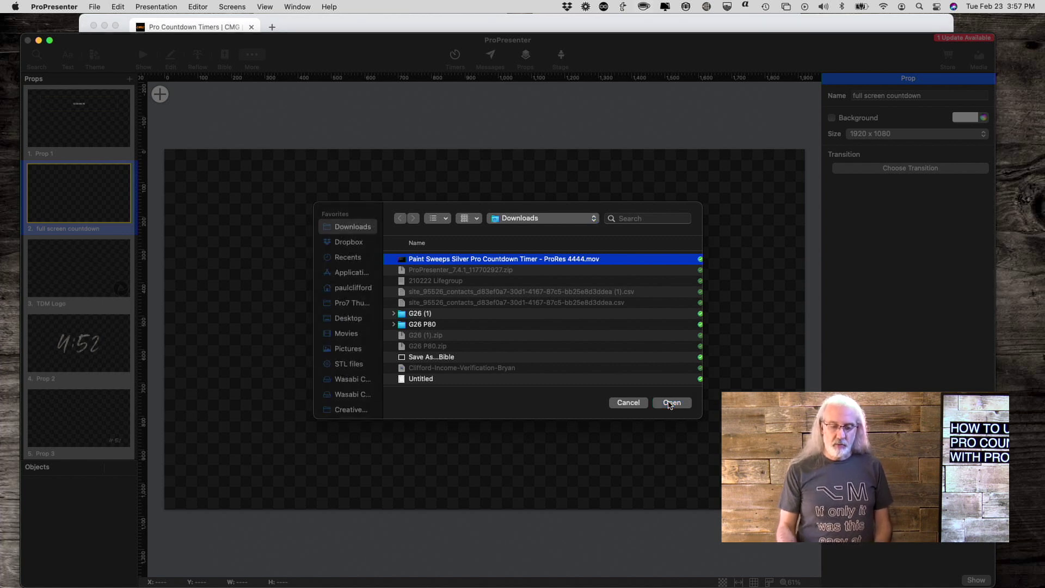
click(669, 403)
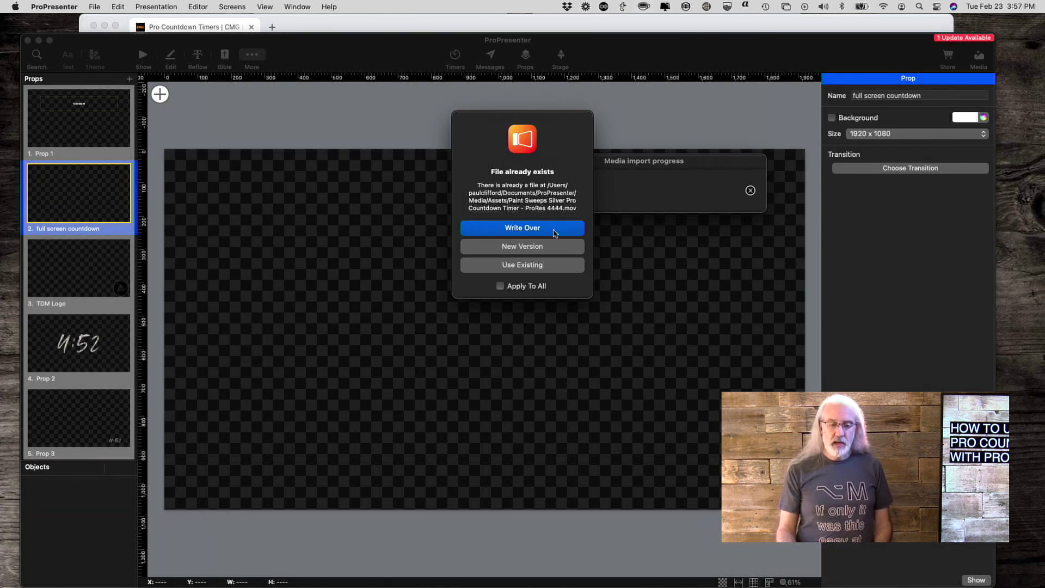
click(492, 265)
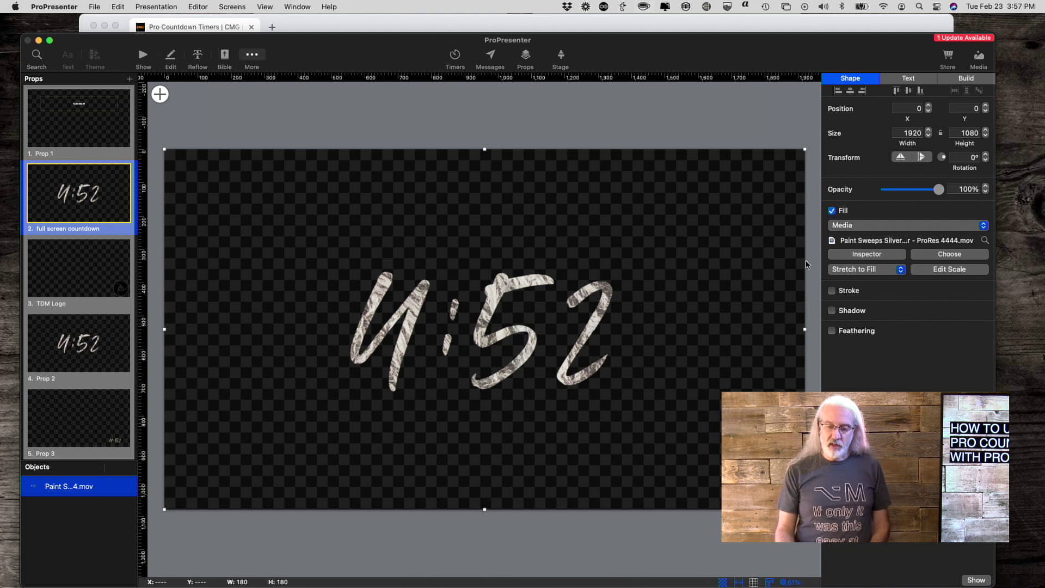
Set the countdown video's Playback Behavior to Stop, keeping End Behavior on Hold Last Frame
click(856, 256)
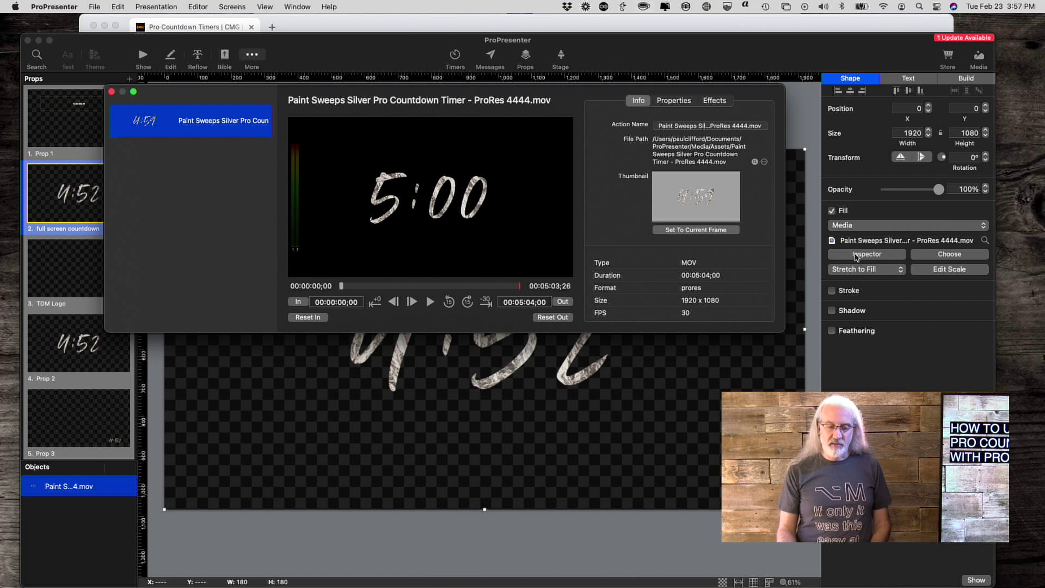
click(671, 102)
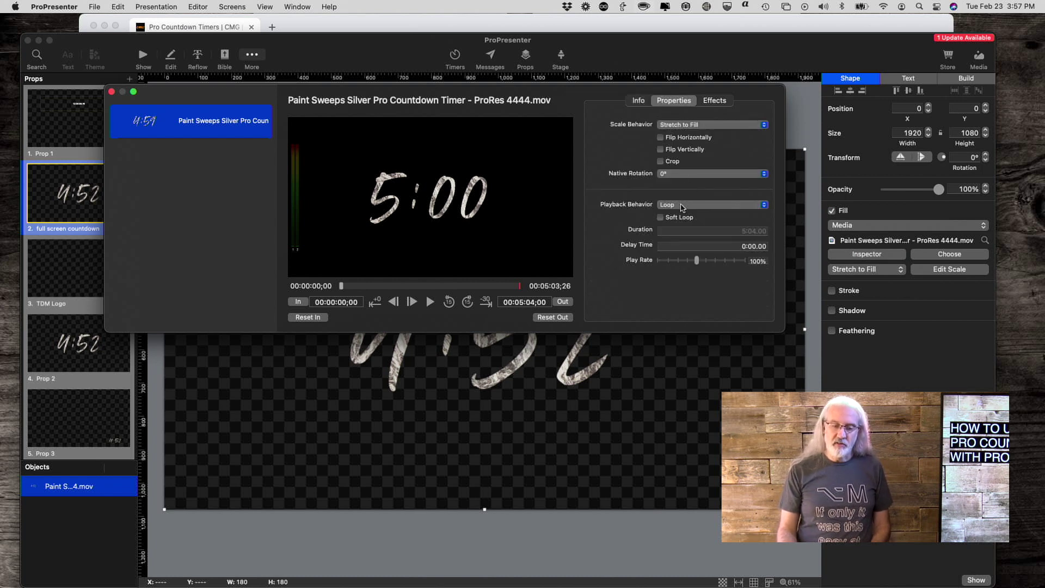
click(681, 207)
click(681, 196)
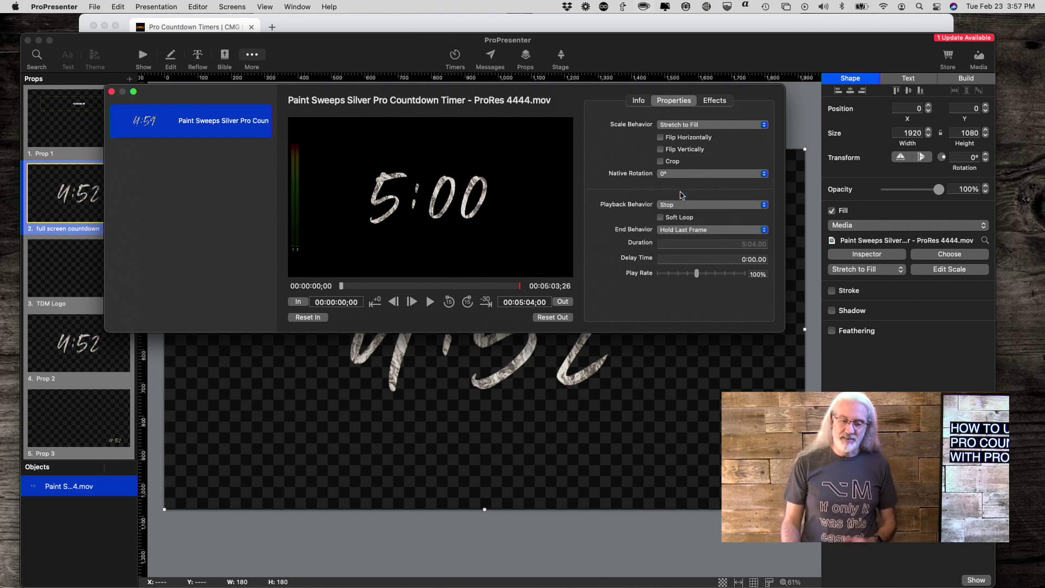
click(703, 232)
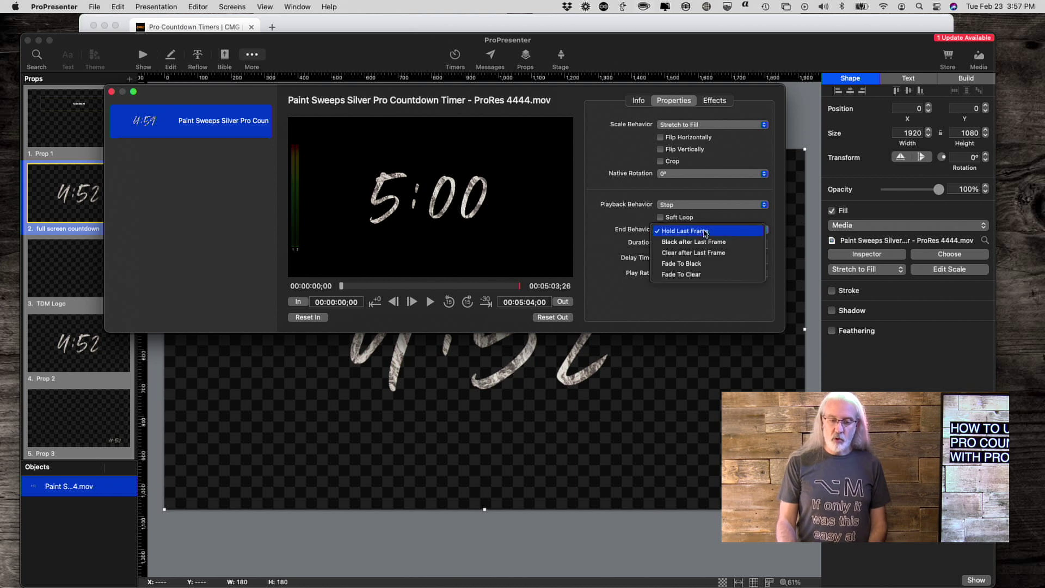
click(607, 279)
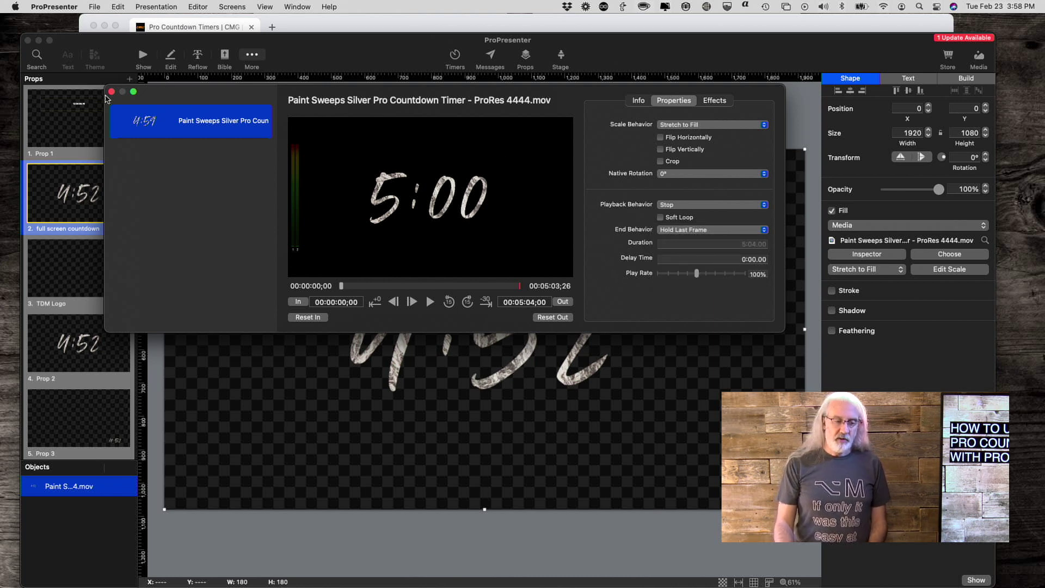
click(112, 92)
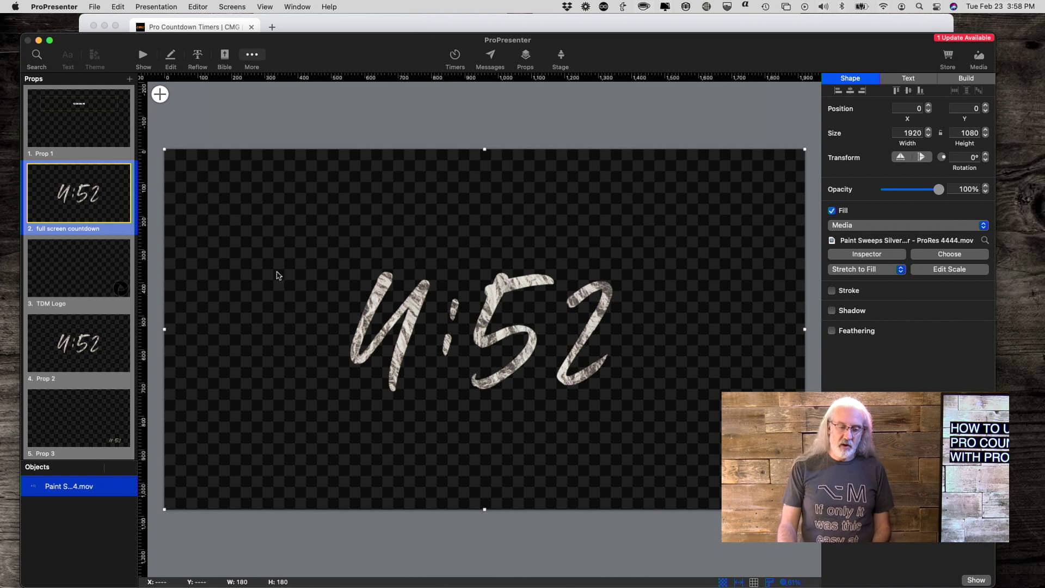
Open Prop 3, which has a small countdown in its lower-right corner
click(112, 419)
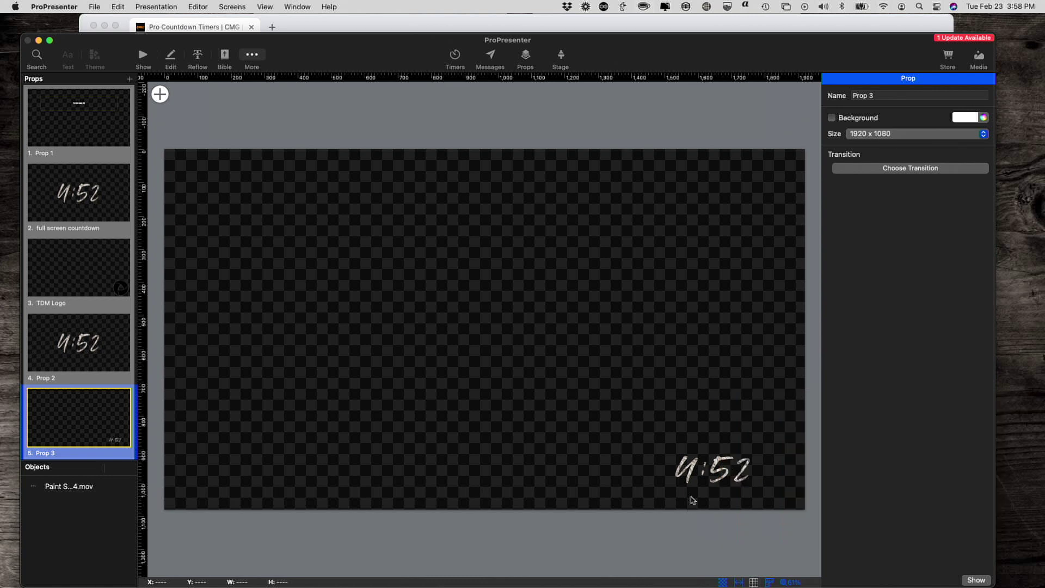
Select Prop 3's 547.4 x 242.9 countdown video, positioned at 1372.6, 837.1
click(688, 465)
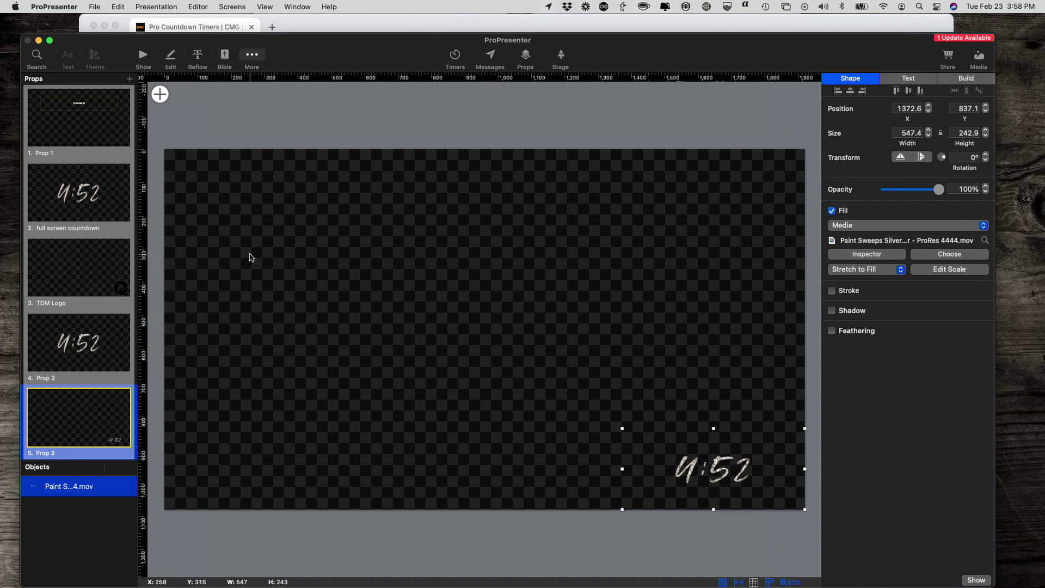
In Show view, put the full screen countdown prop live from the Props window, then clear it
click(141, 55)
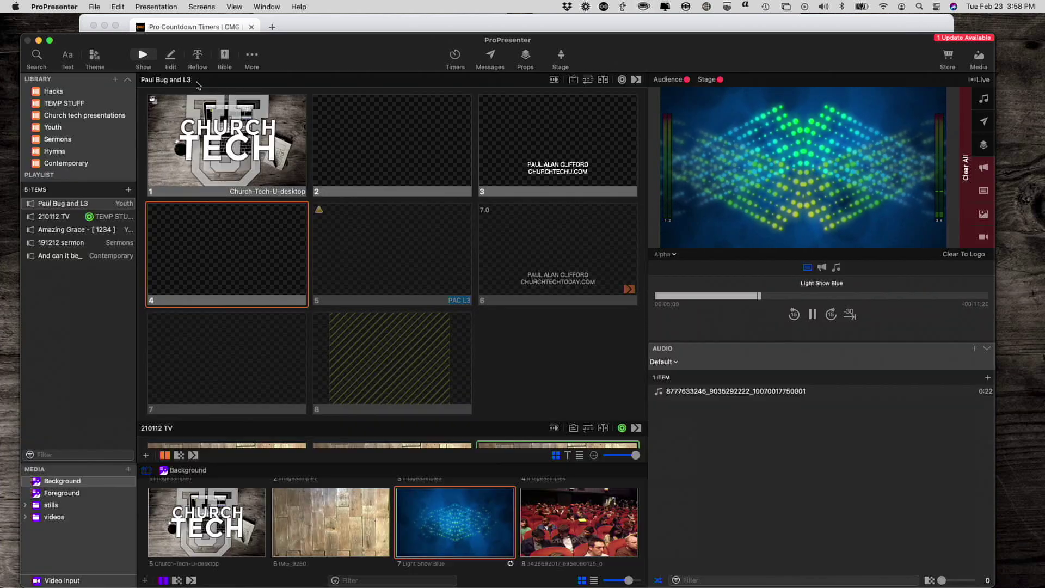
click(525, 56)
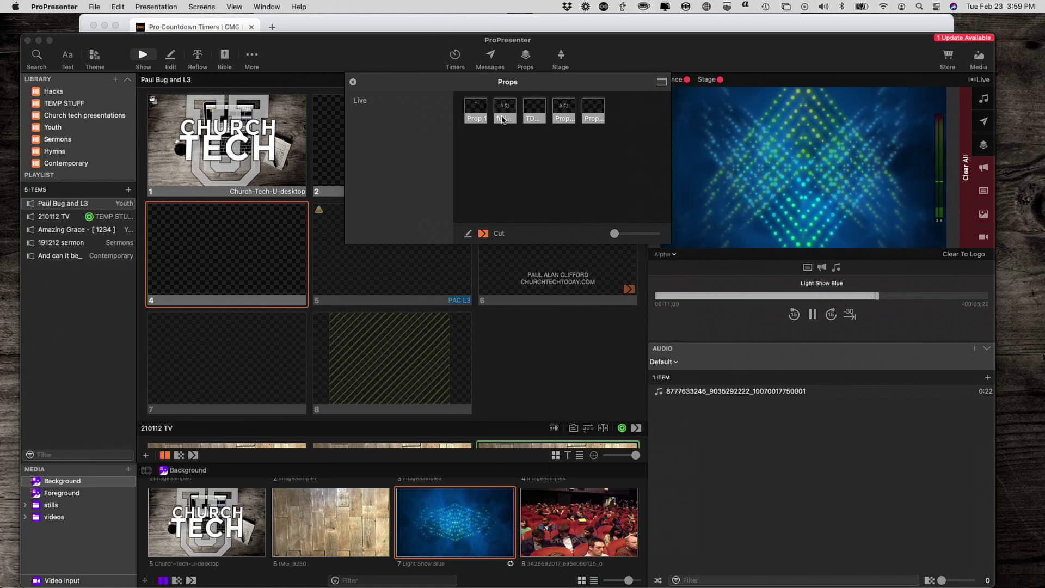
click(502, 115)
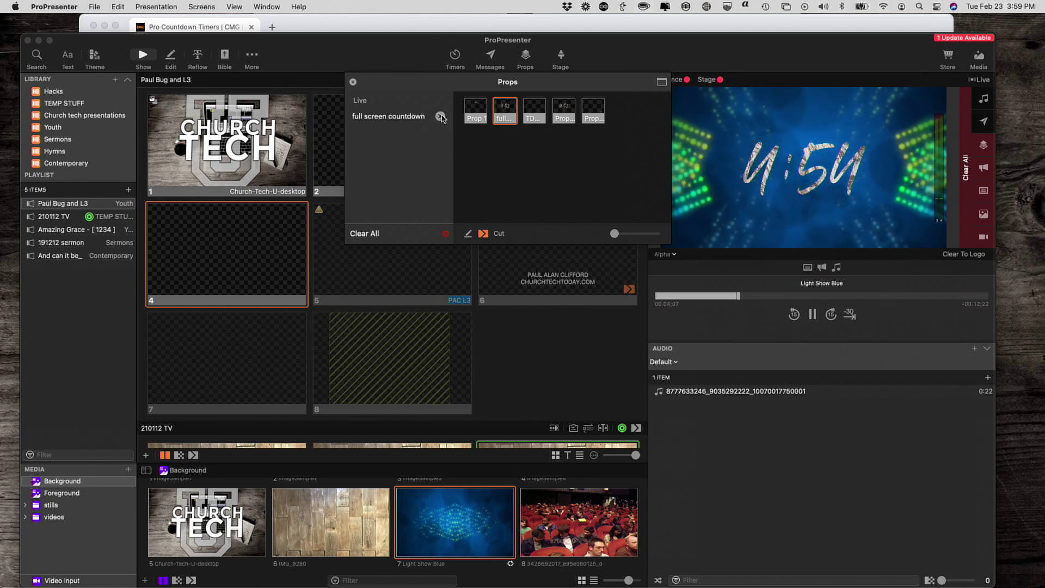
click(440, 117)
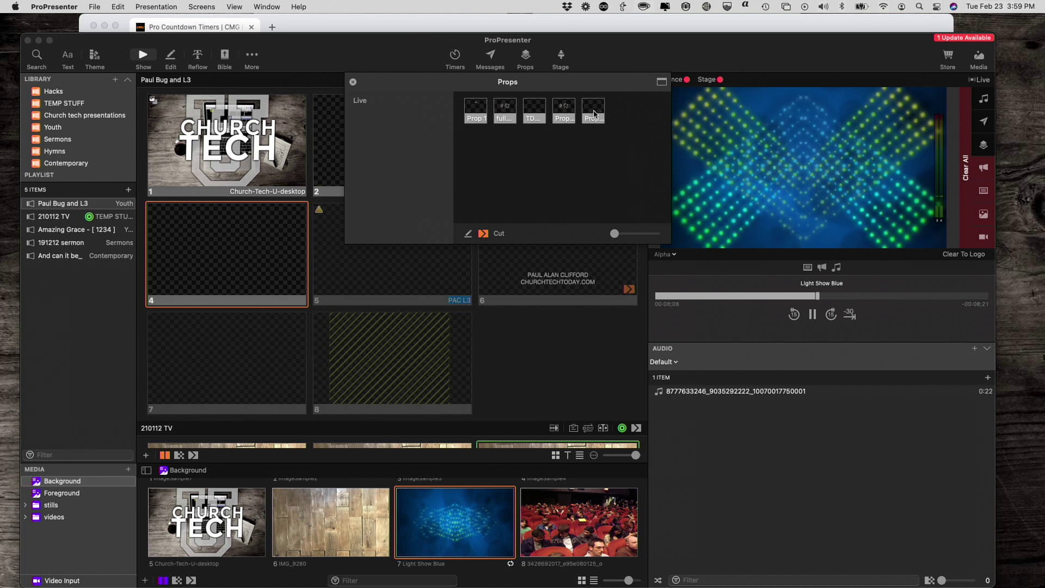
Put Prop 3 live over the background, clear it, and close the Props window
click(593, 114)
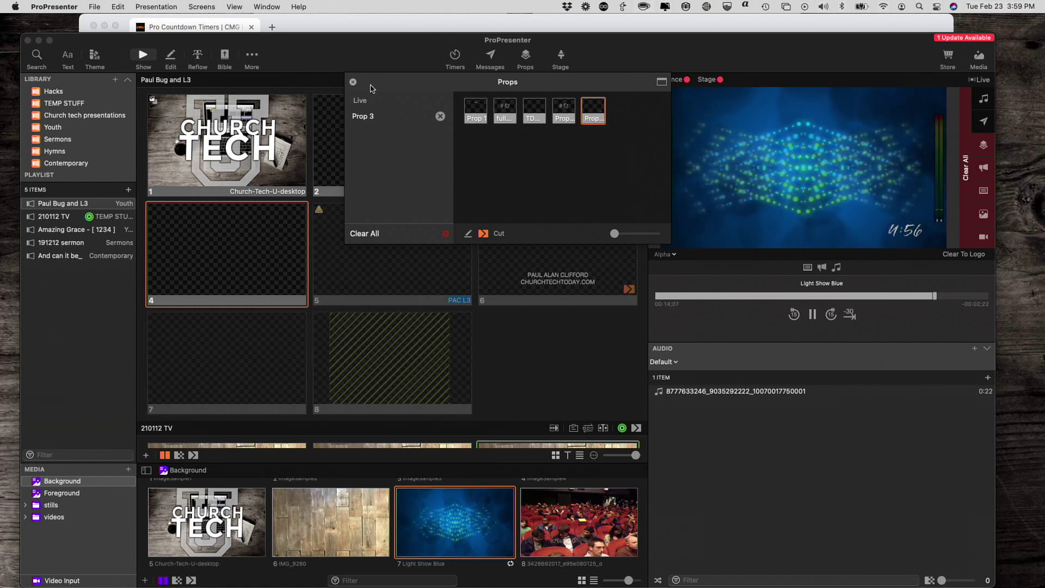
click(440, 117)
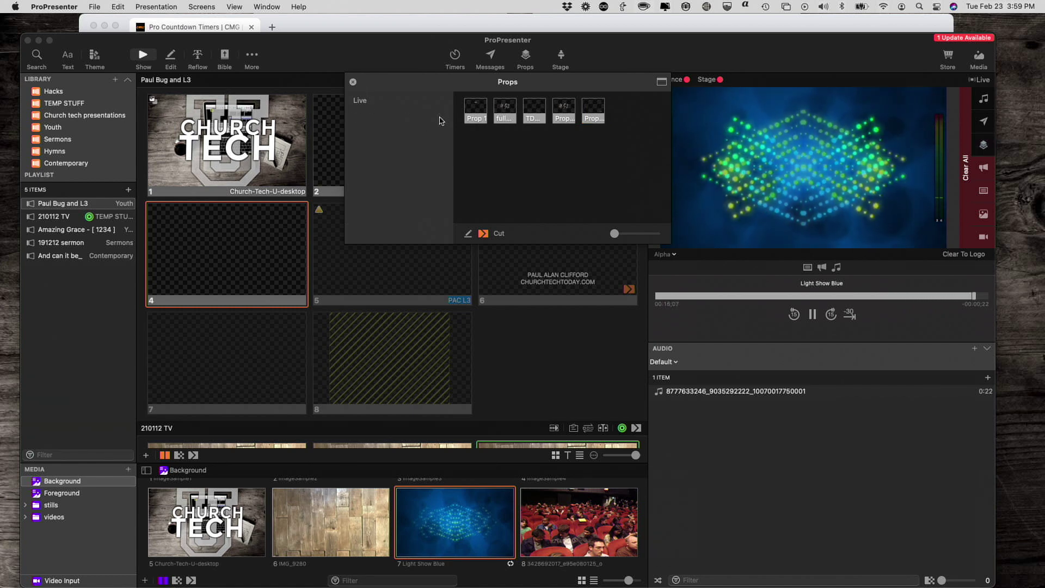
click(353, 82)
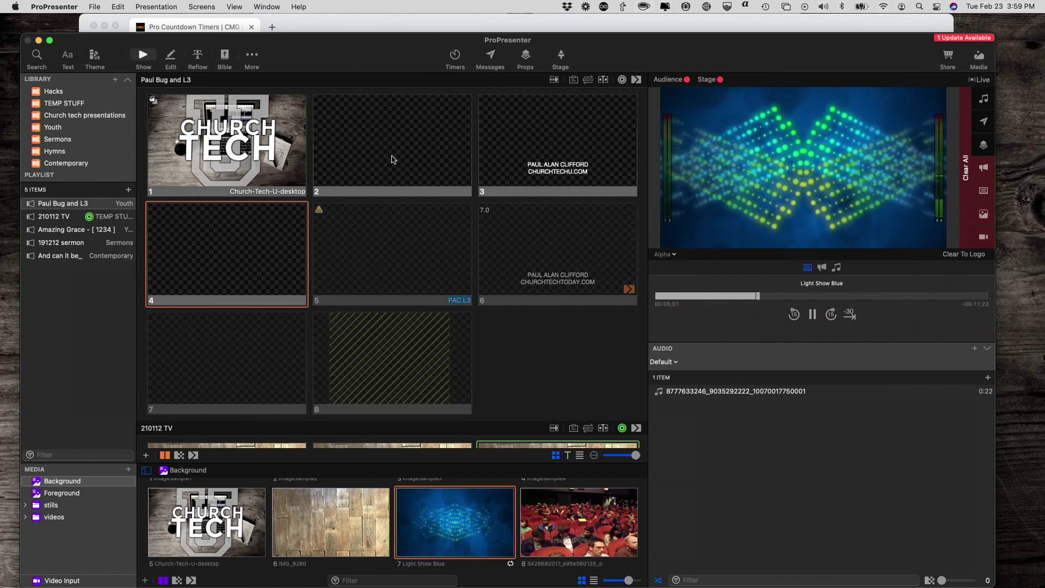
Add a Prop 1 action to slide 2 and trigger it to show the 00:05:00 countdown
right_click(390, 152)
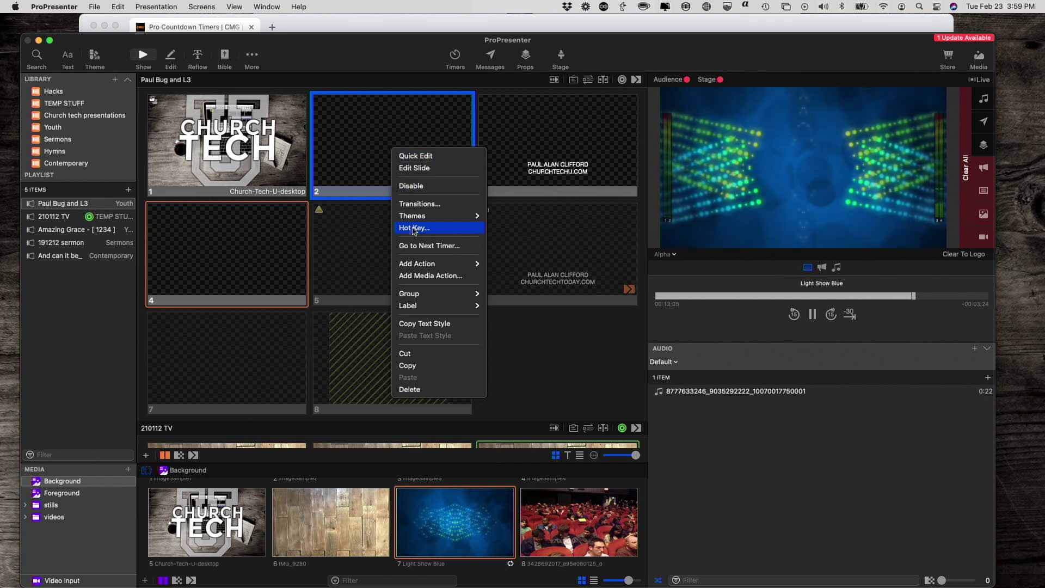
mouse_move(419, 265)
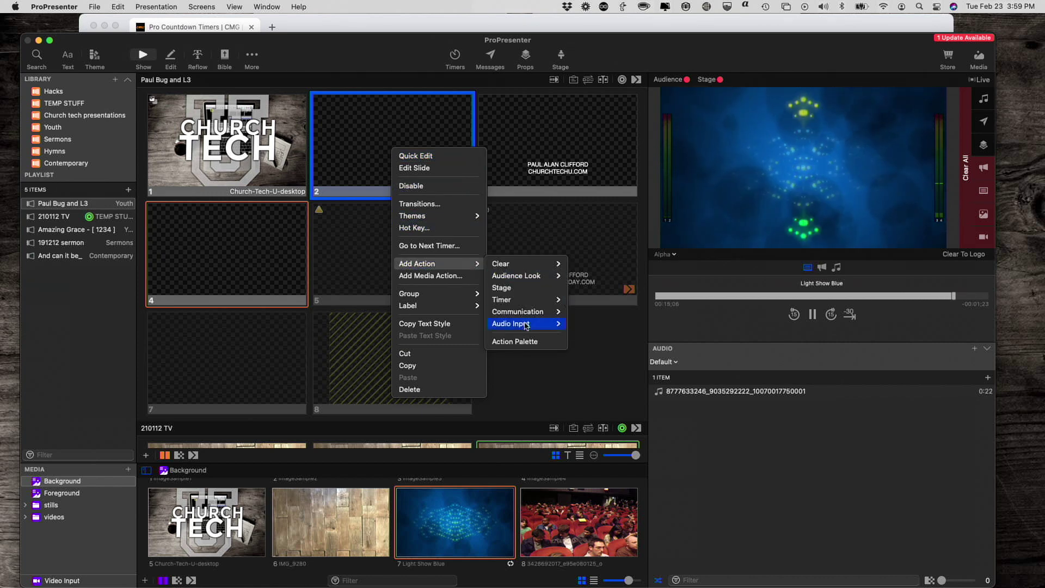
click(514, 341)
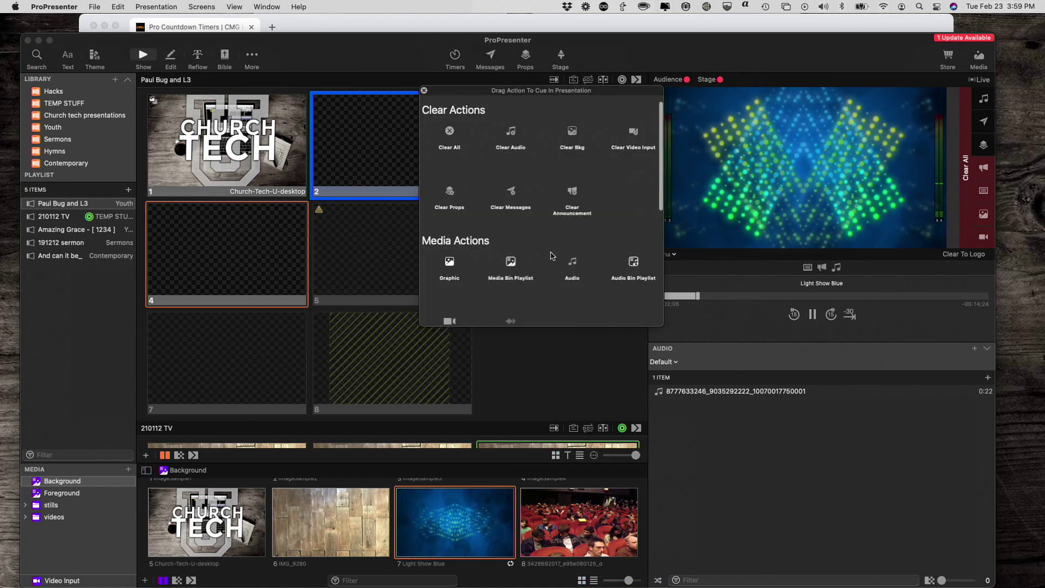
scroll(551, 257, down, 5)
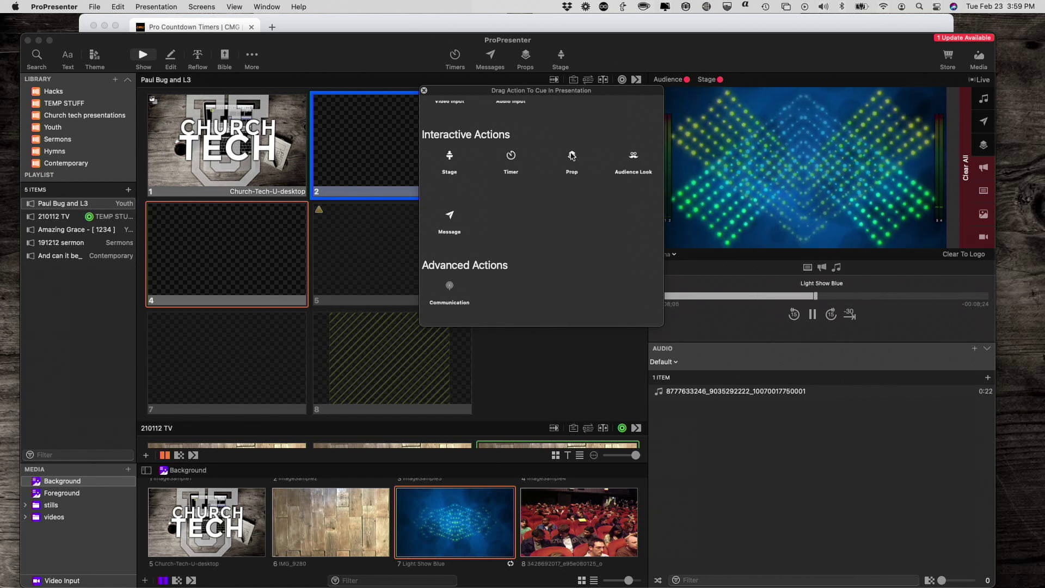
drag(572, 157, 331, 142)
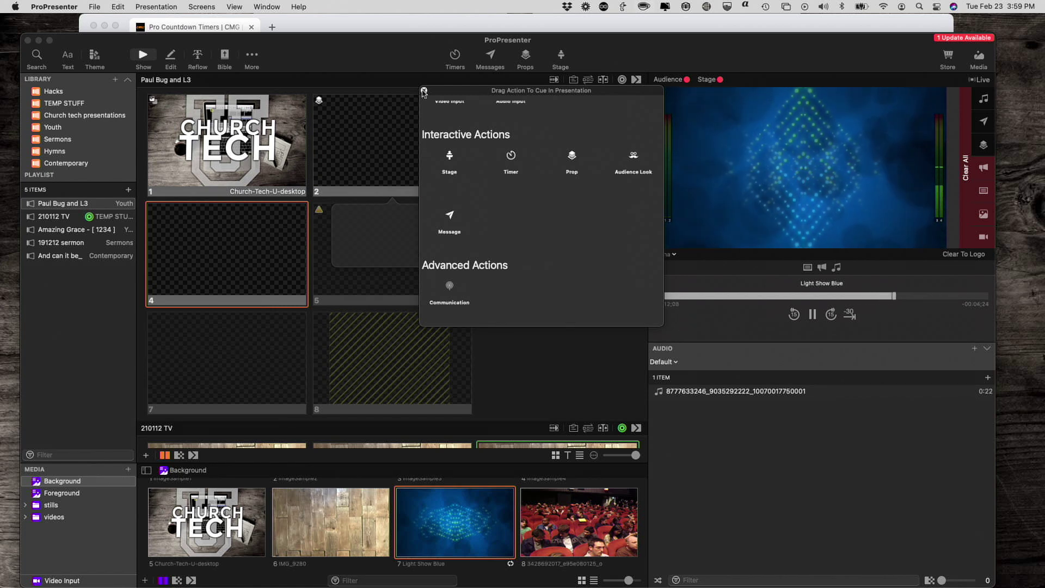
click(424, 92)
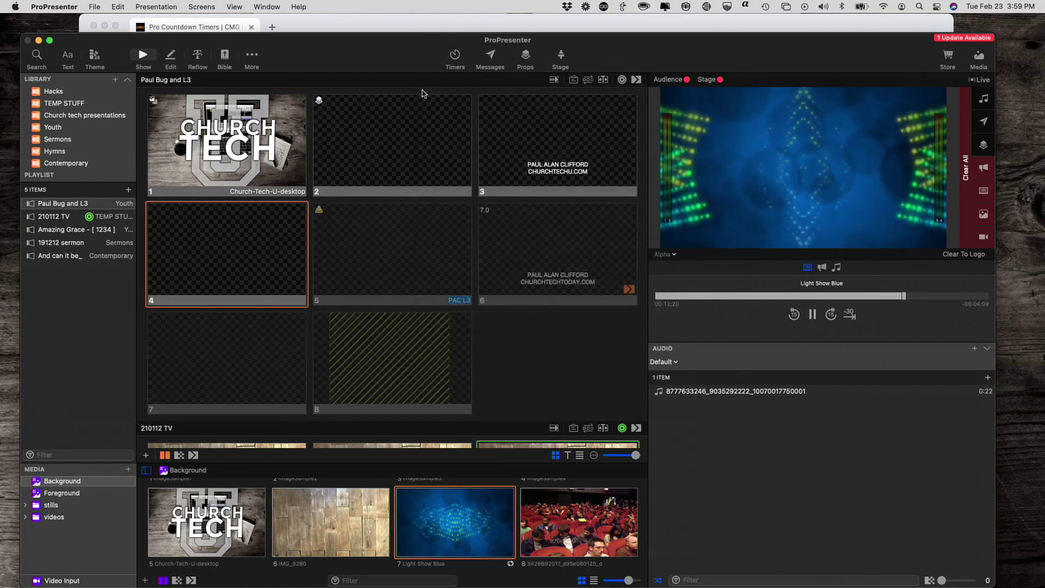
click(321, 106)
Retarget slide 2's Prop action from Prop 1 to full screen countdown, then clear the live prop
right_click(320, 104)
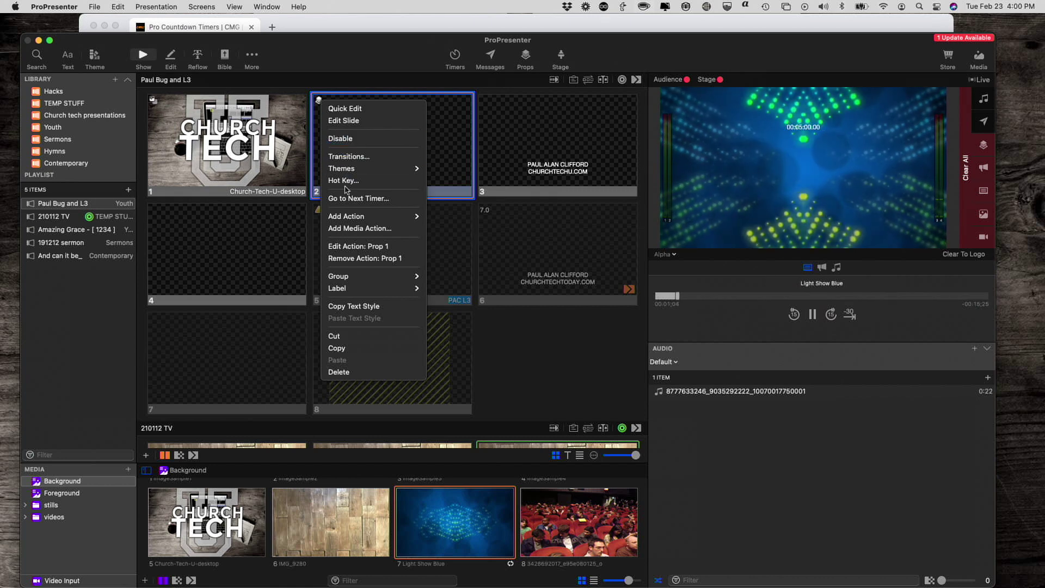
click(355, 246)
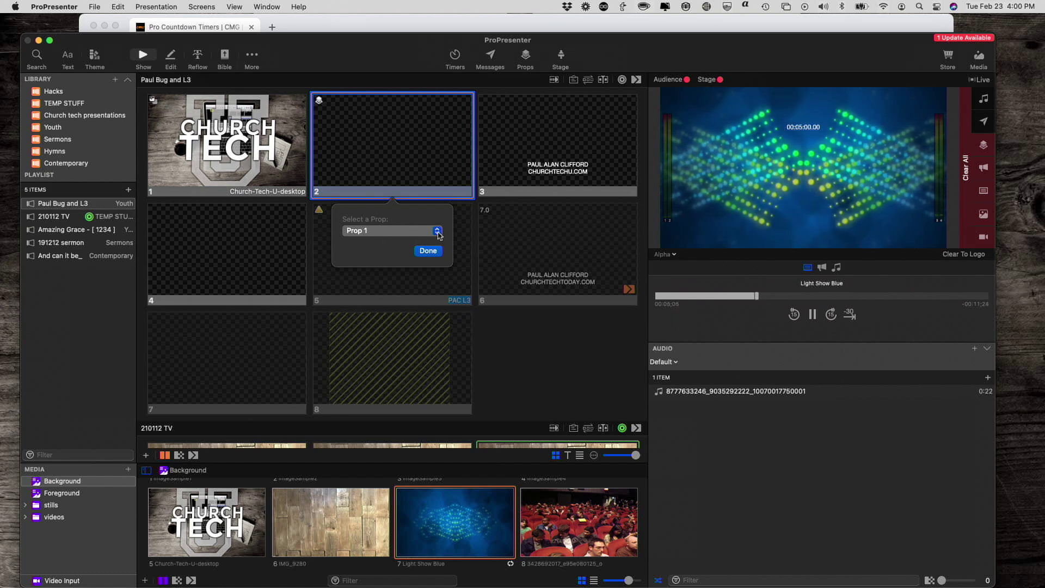
click(437, 231)
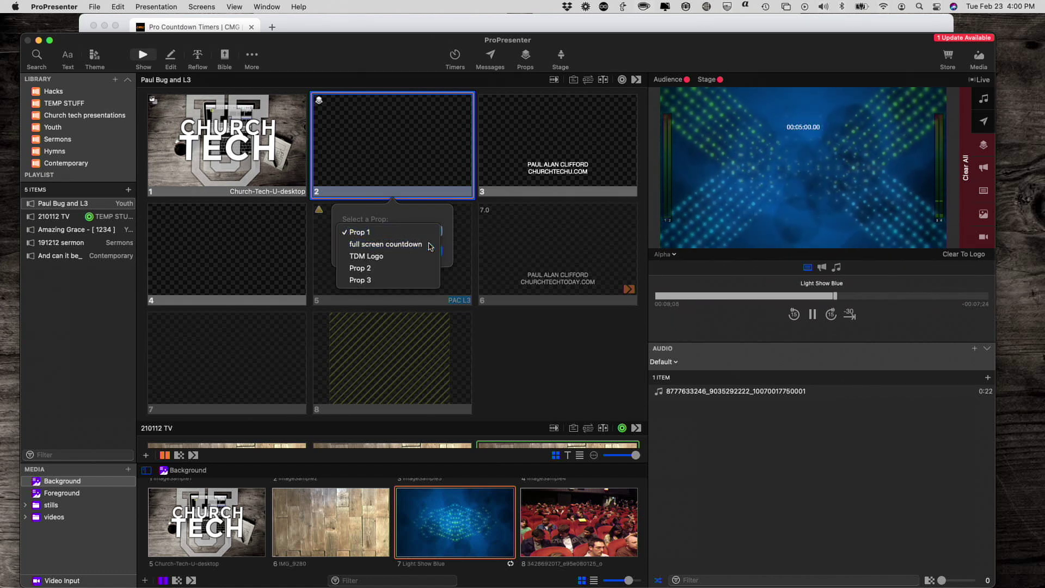
click(431, 246)
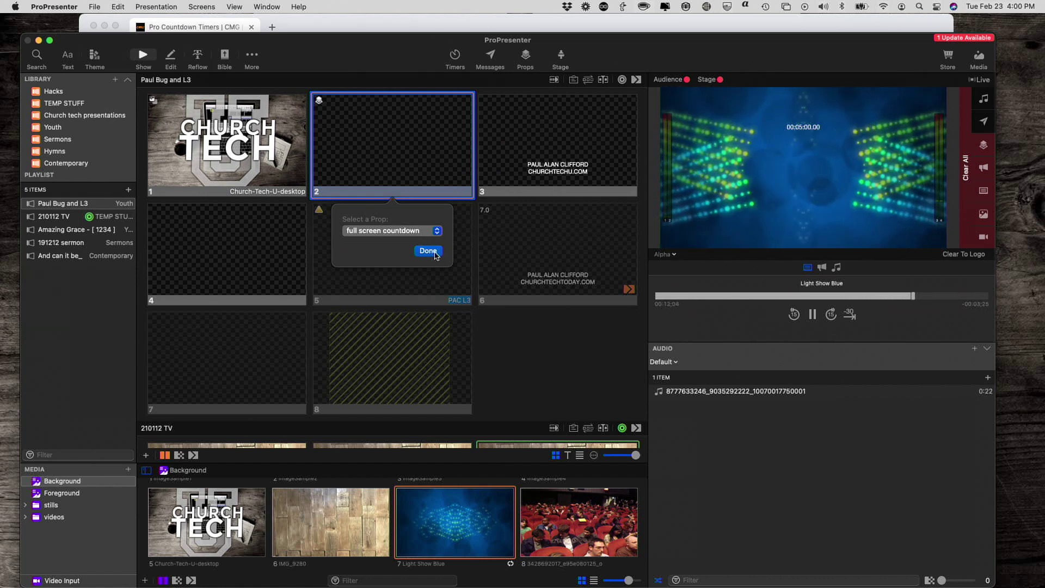
click(436, 251)
click(983, 144)
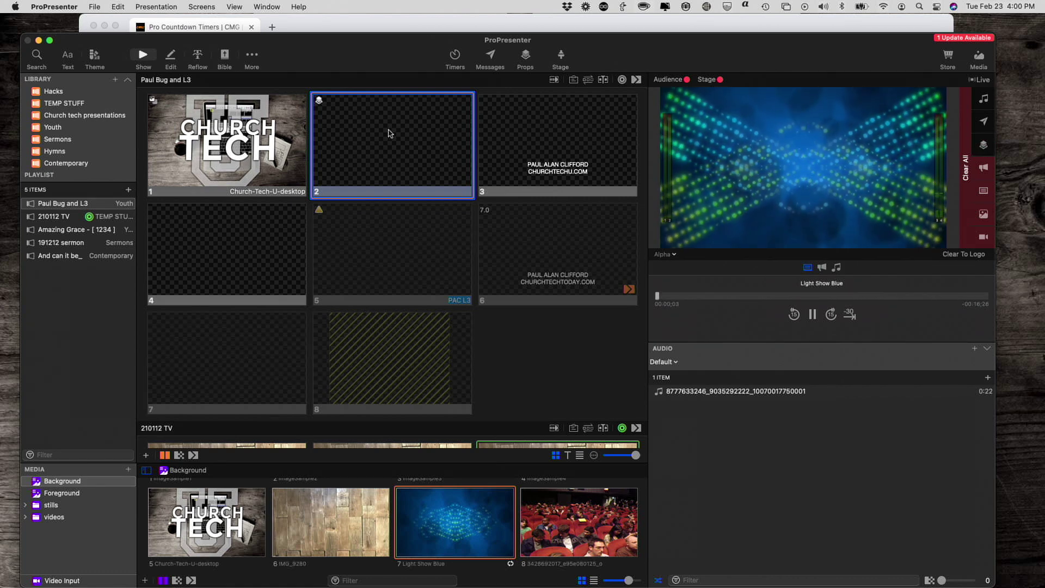
Fire slide 2's countdown, then switch backgrounds through the IMG_9280 wood, crowd and road images
click(390, 133)
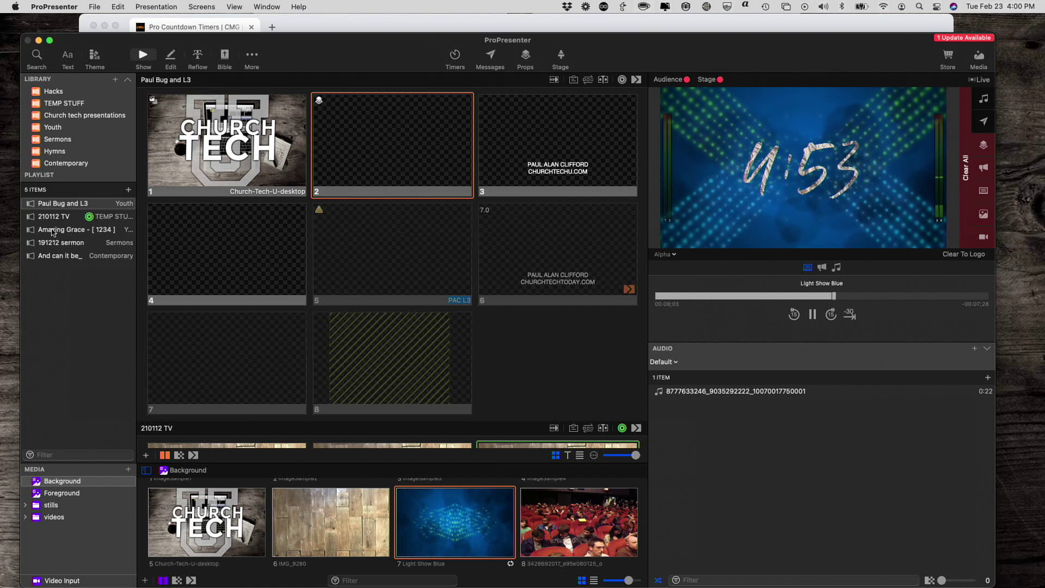
click(309, 526)
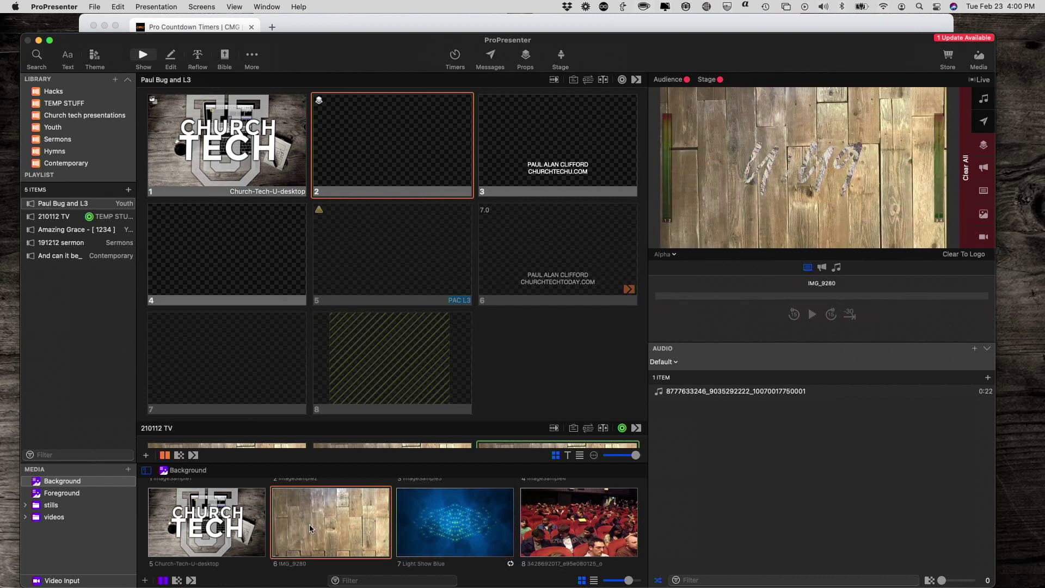
scroll(319, 524, down, 5)
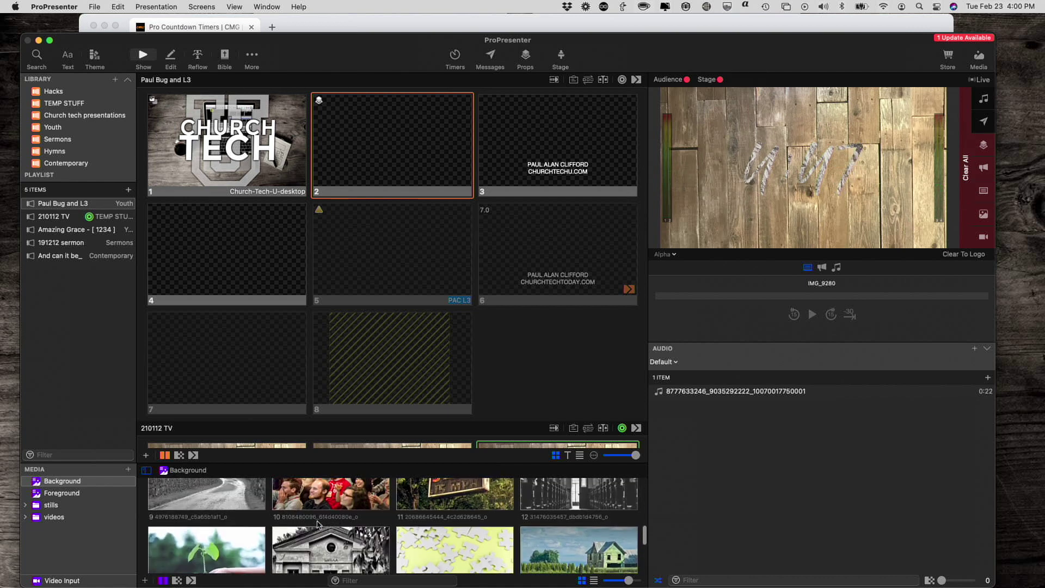
click(323, 493)
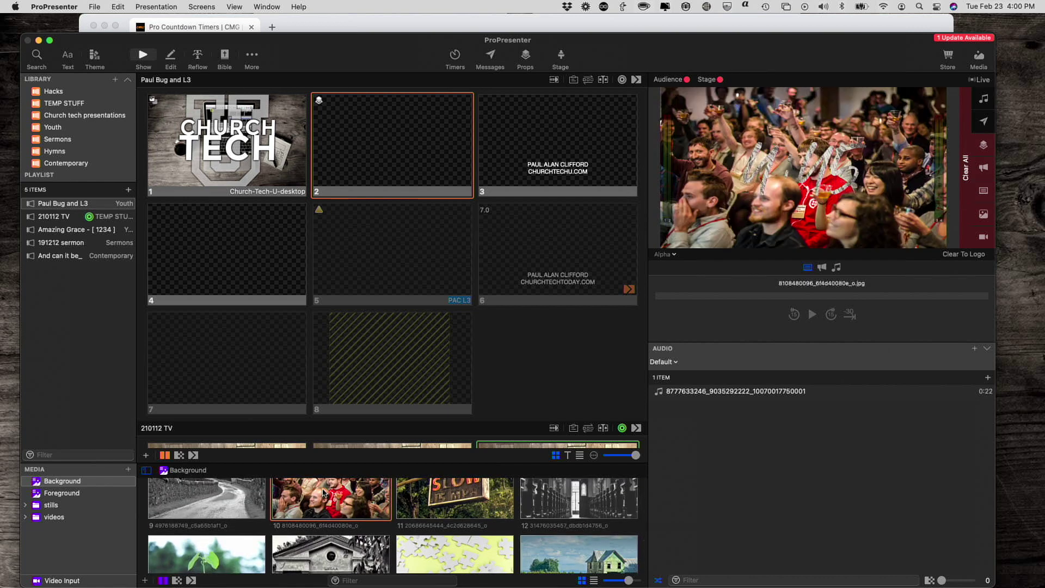
click(194, 488)
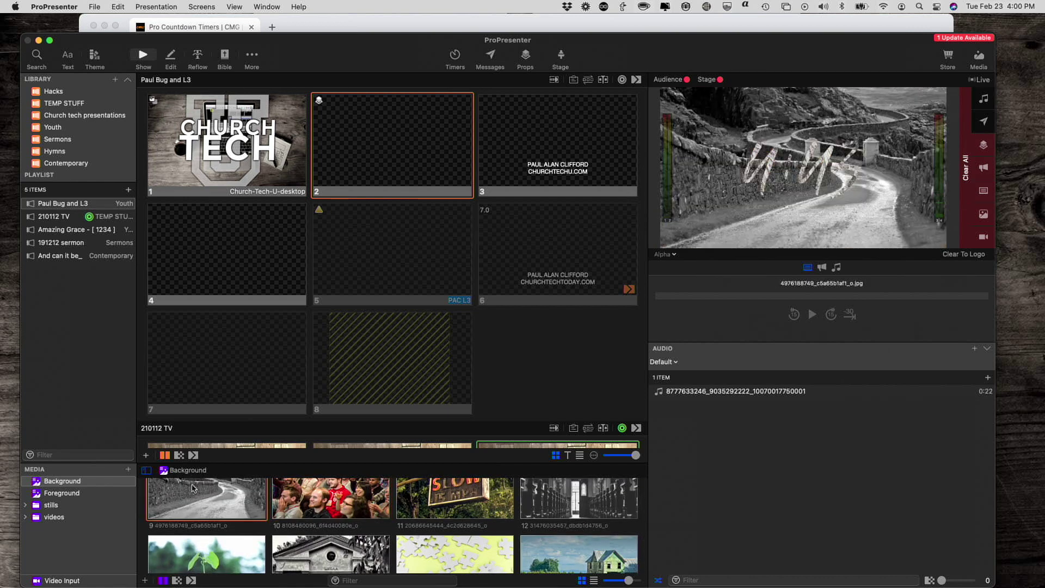
scroll(325, 530, up, 3)
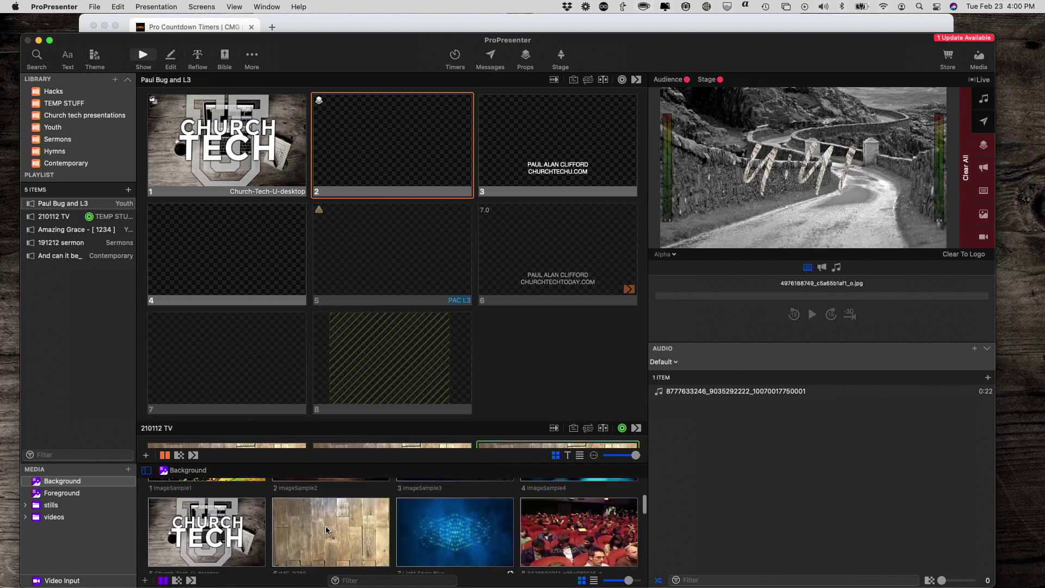
scroll(325, 529, up, 2)
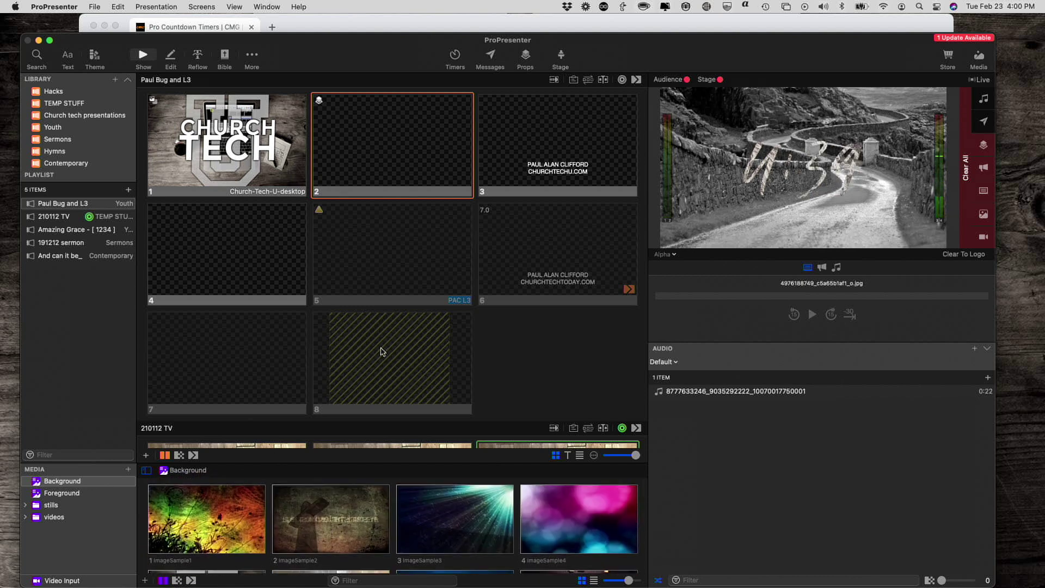